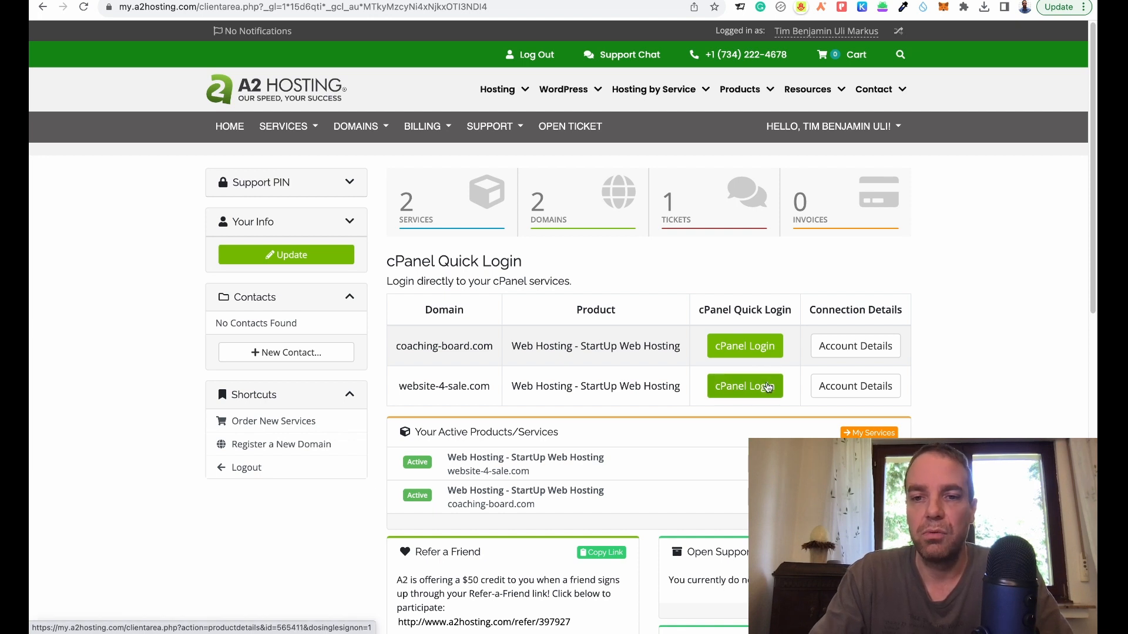
Log in to cPanel for website-4-sale.com and open the Domains management page.
click(730, 392)
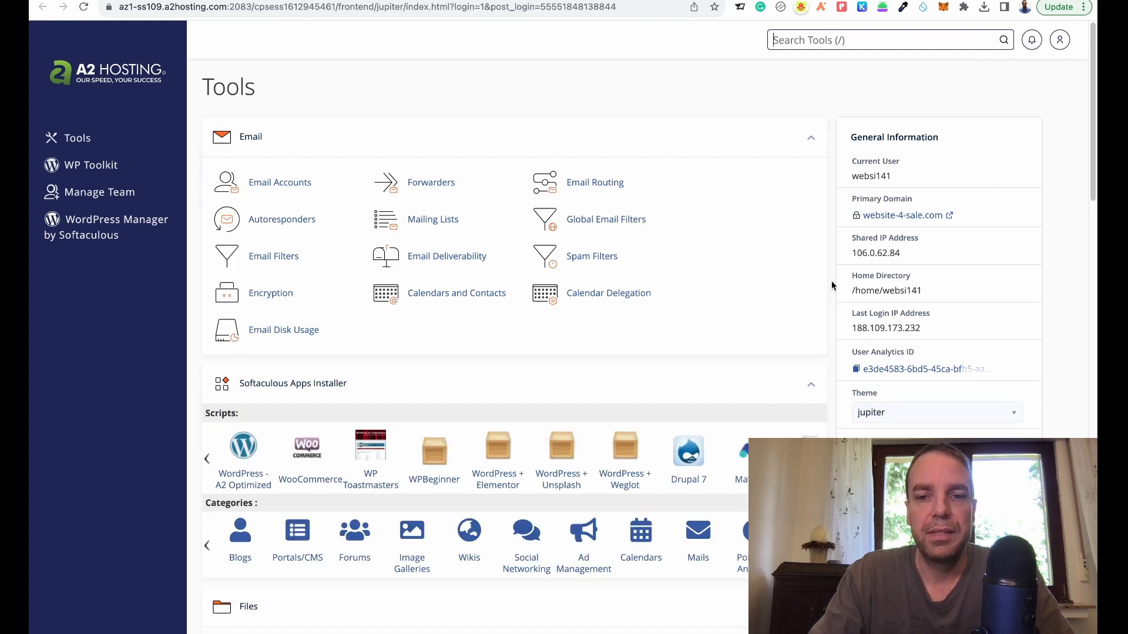
scroll(826, 256, down, 3)
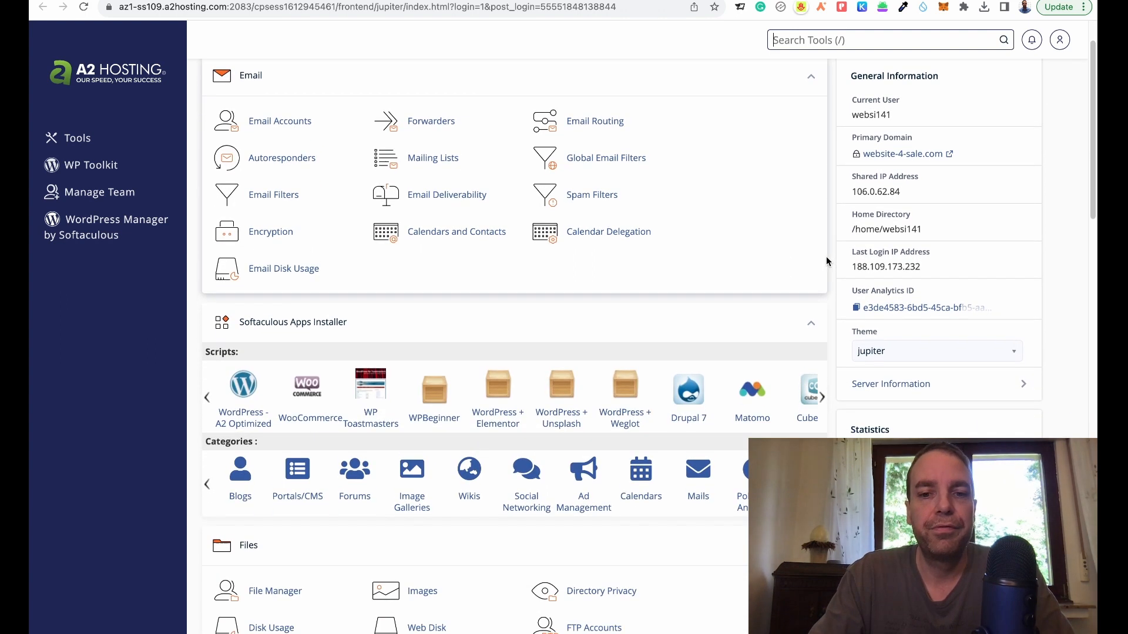
scroll(826, 257, down, 6)
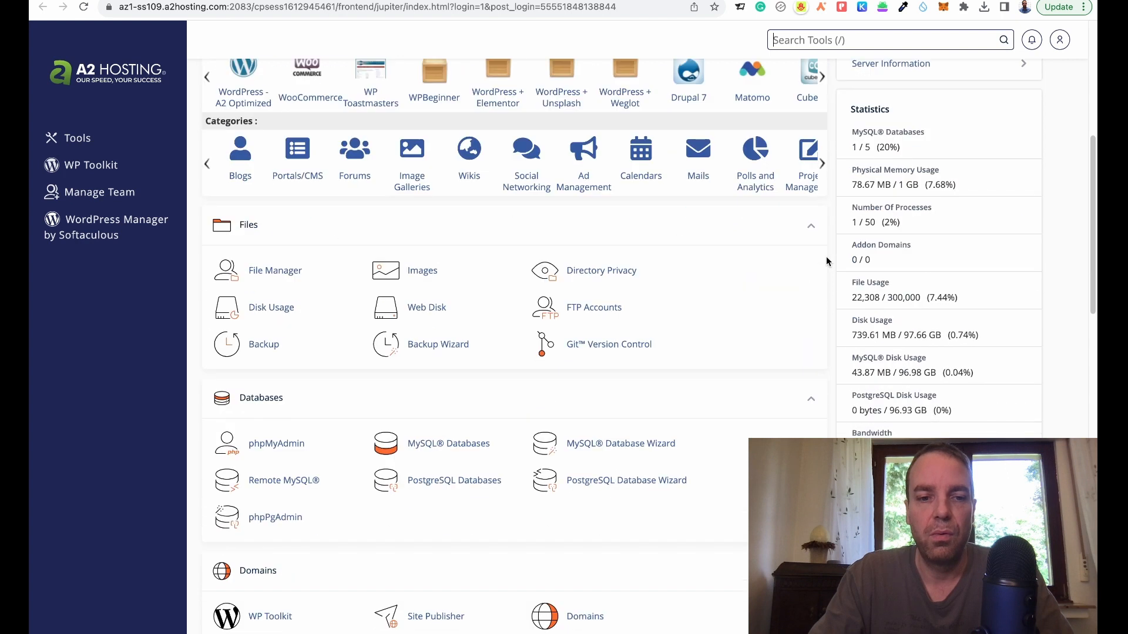
scroll(828, 260, down, 2)
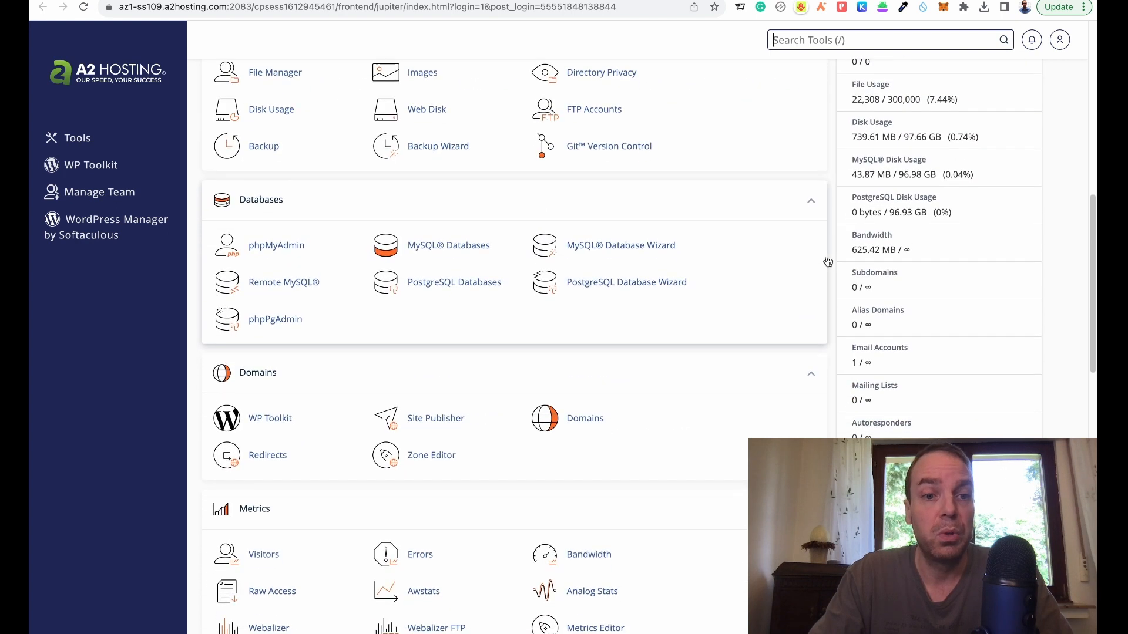
scroll(826, 261, down, 1)
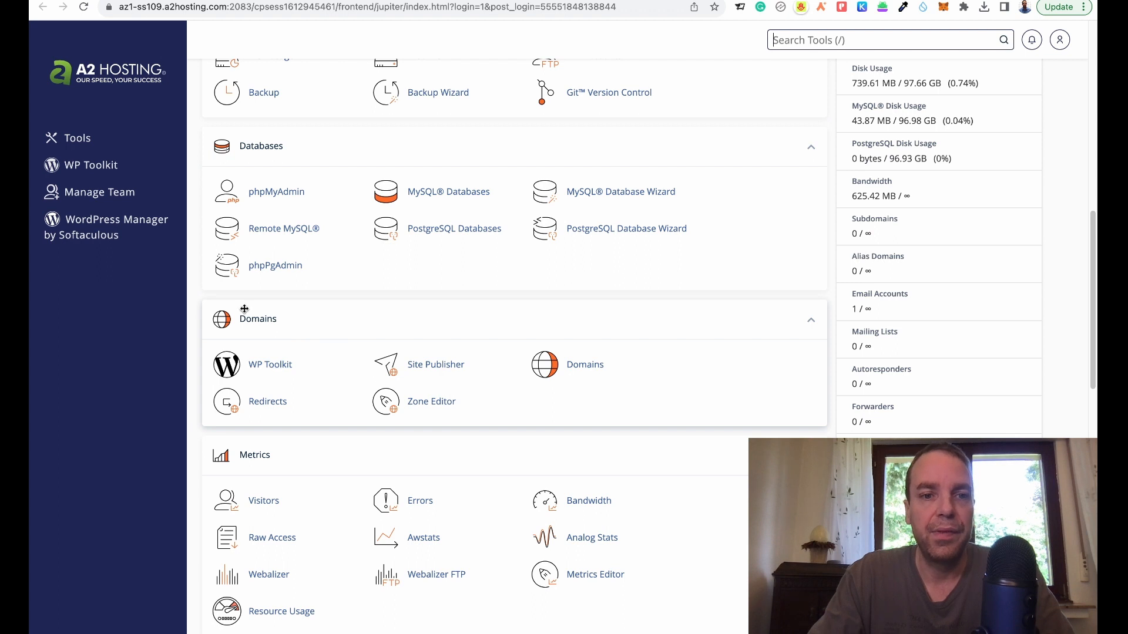
click(586, 368)
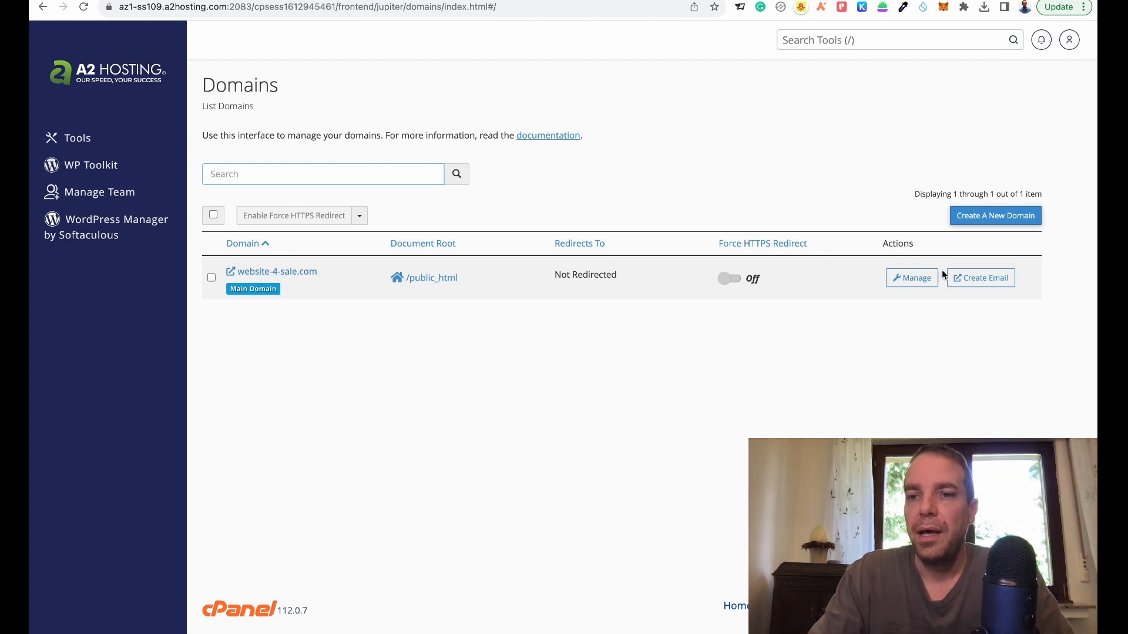
Fill in a new domain named shop.website-4-sale.com with its own document root instead of the one shared with website-4-sale.com.
click(981, 222)
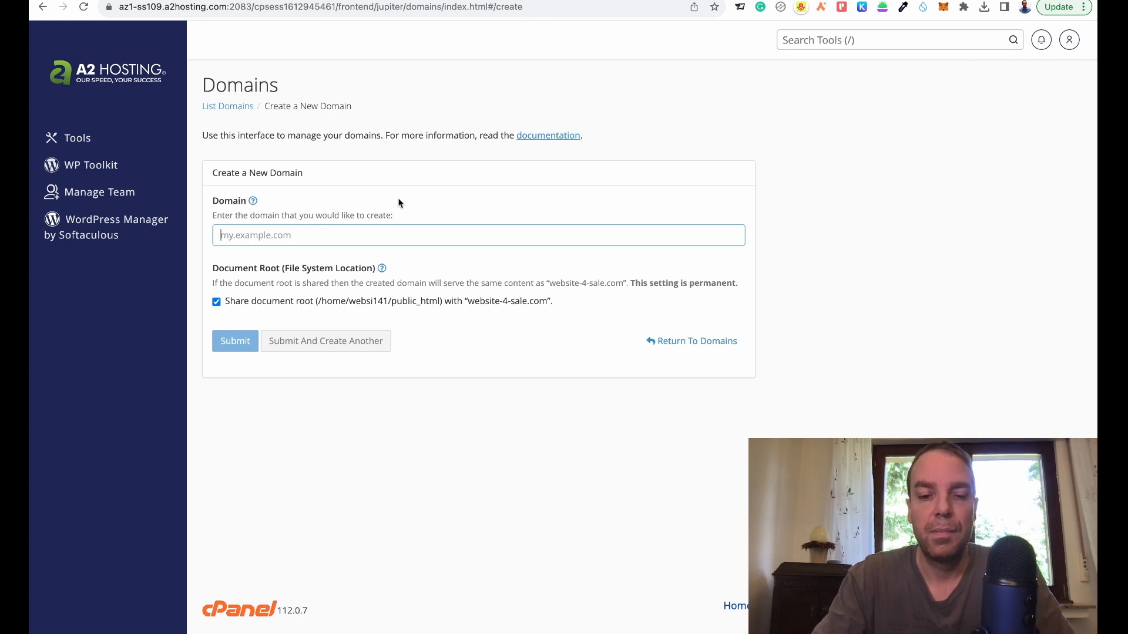
text(shop)
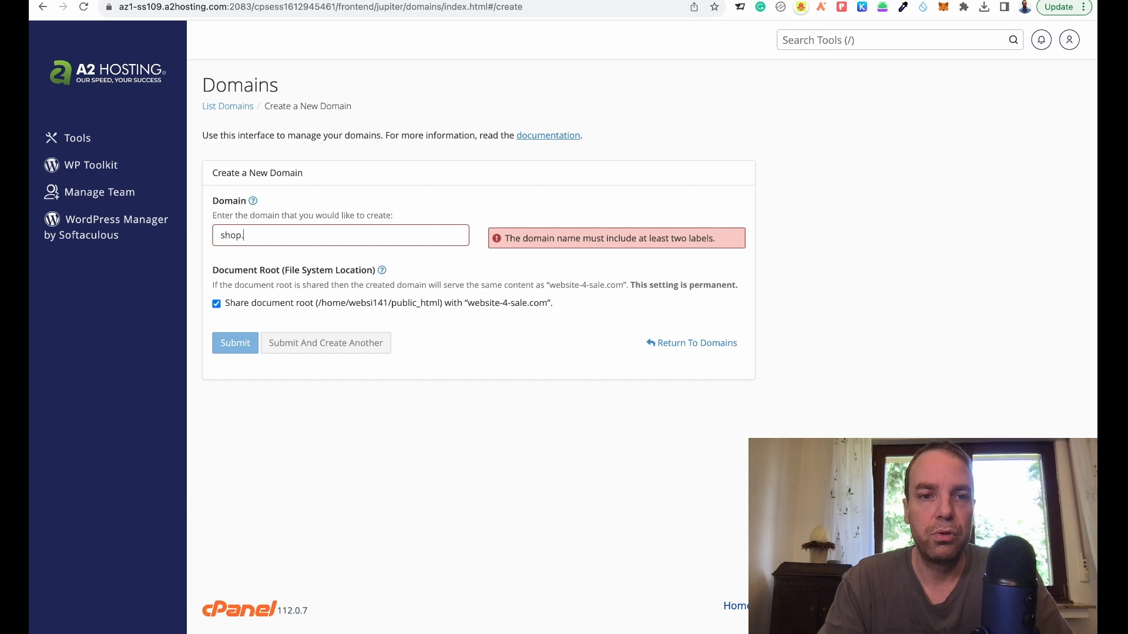
text(.website)
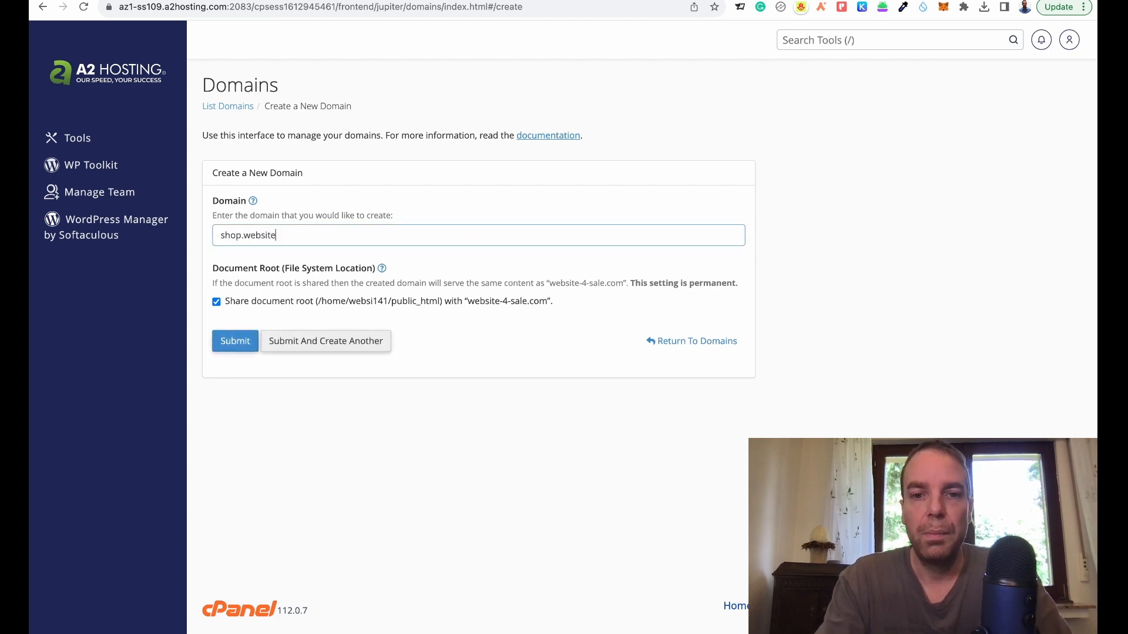
text(-4)
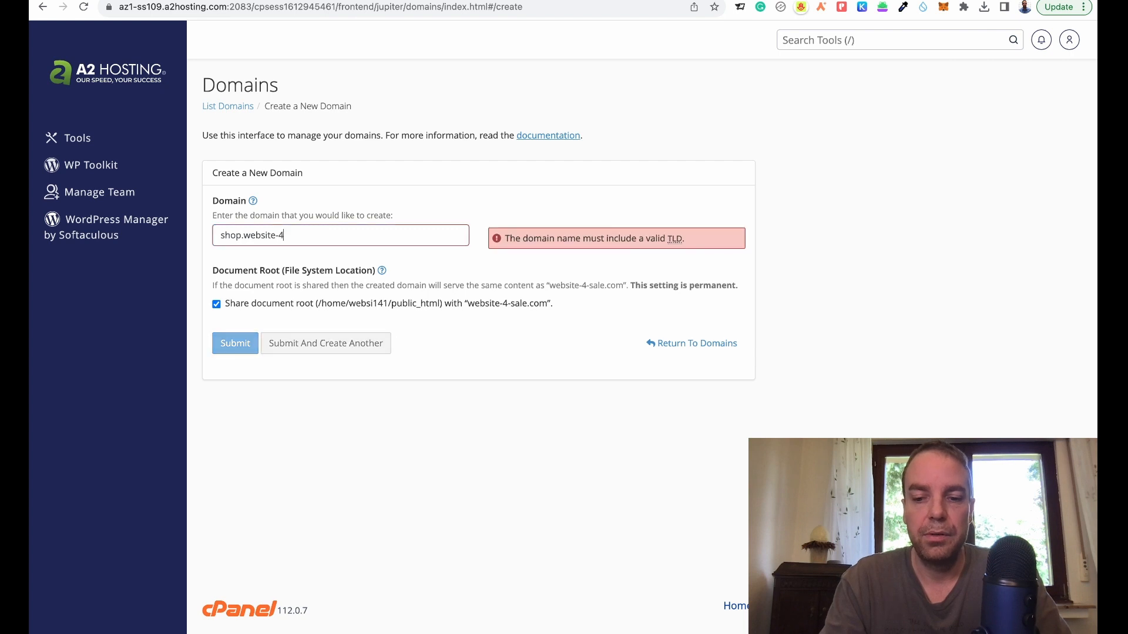
text(-sale.com)
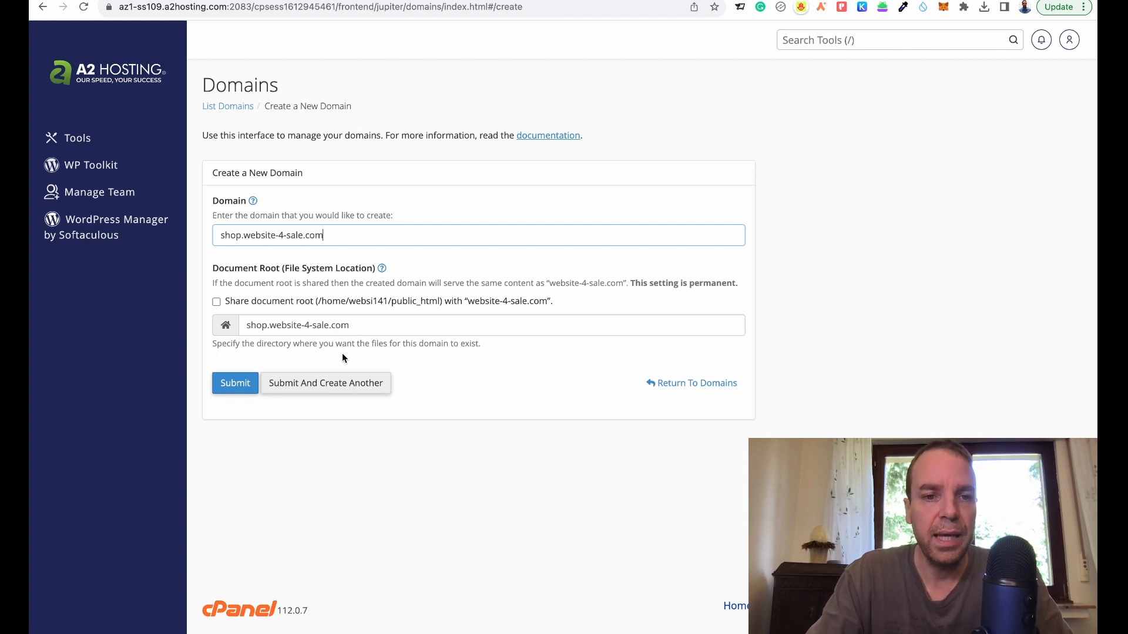
Copy the document root name shop.website-4-sale.com and submit the new domain.
click(235, 389)
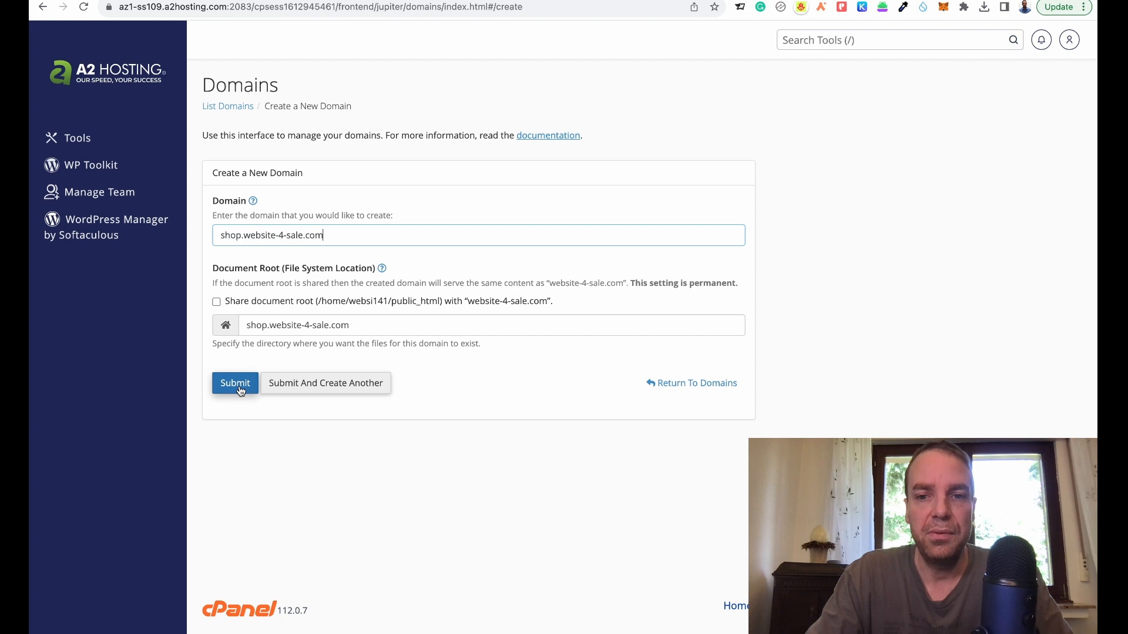
triple_click(247, 325)
key(super+c)
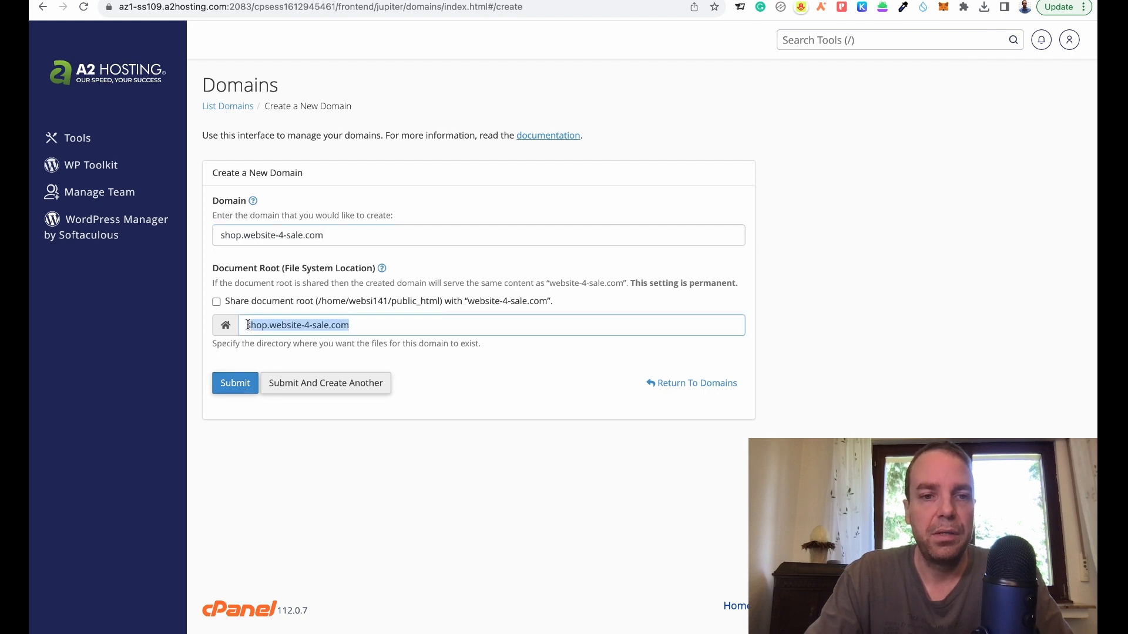
click(242, 384)
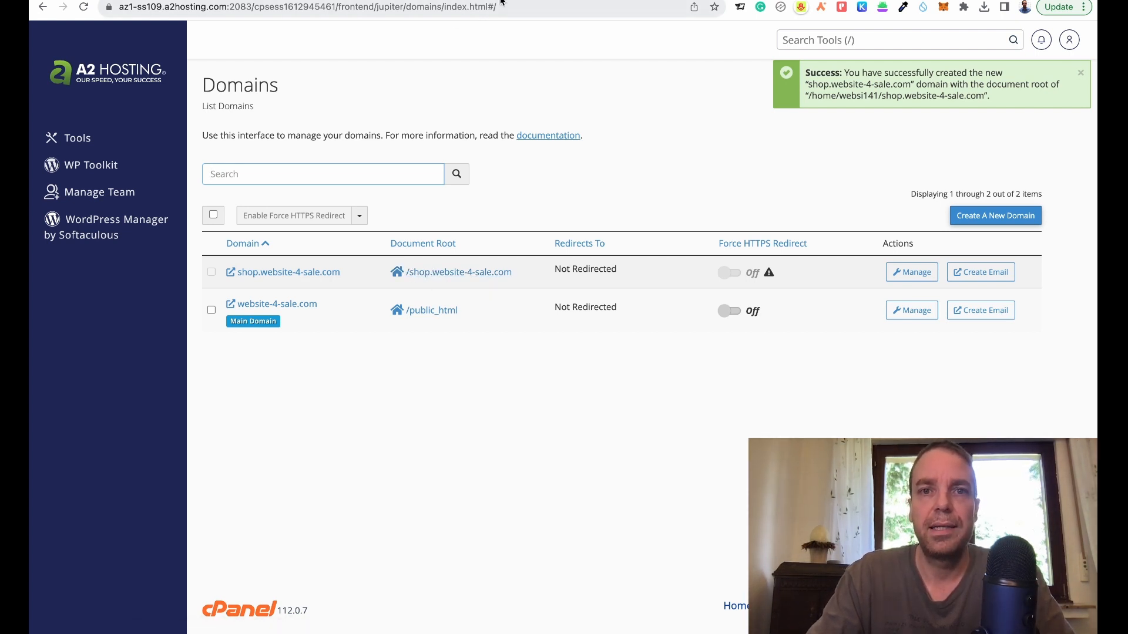
Load the copied address shop.website-4-sale.com in a new browser tab to check whether it is reachable.
key(super+t)
key(super+v)
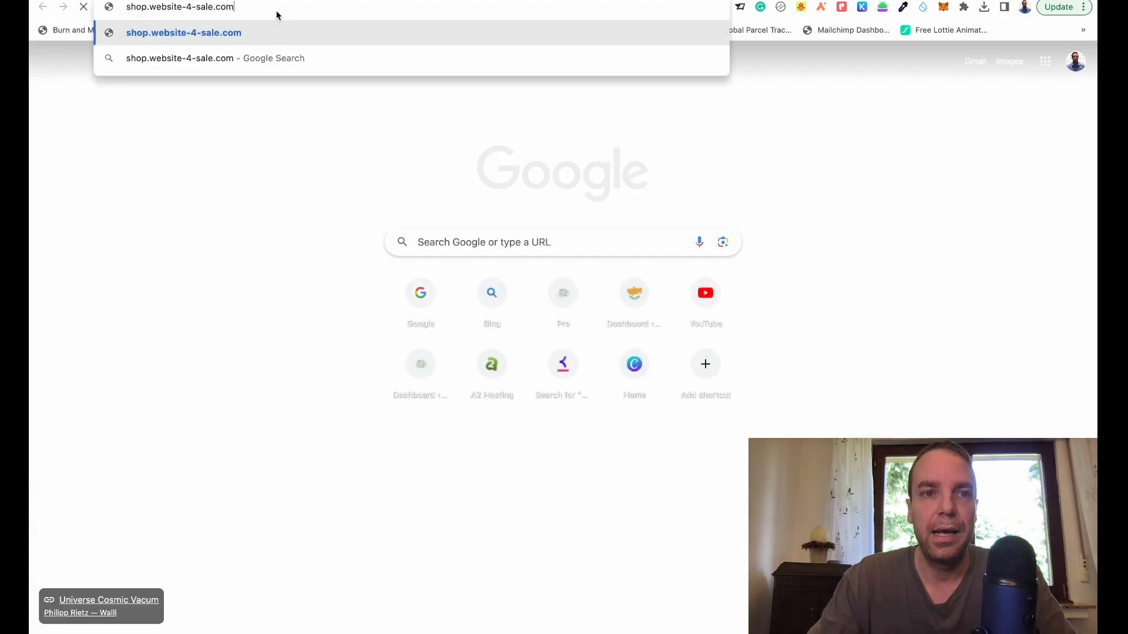
key(Return)
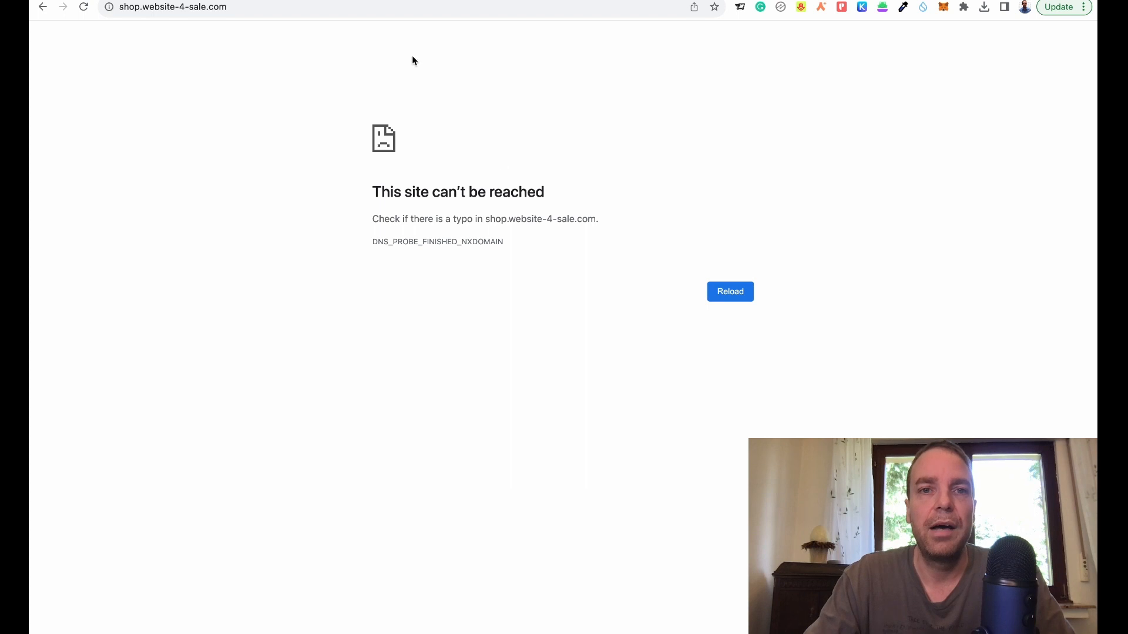
Return to the hosting client area, log in to website-4-sale.com's cPanel again and open the File Manager.
click(270, 16)
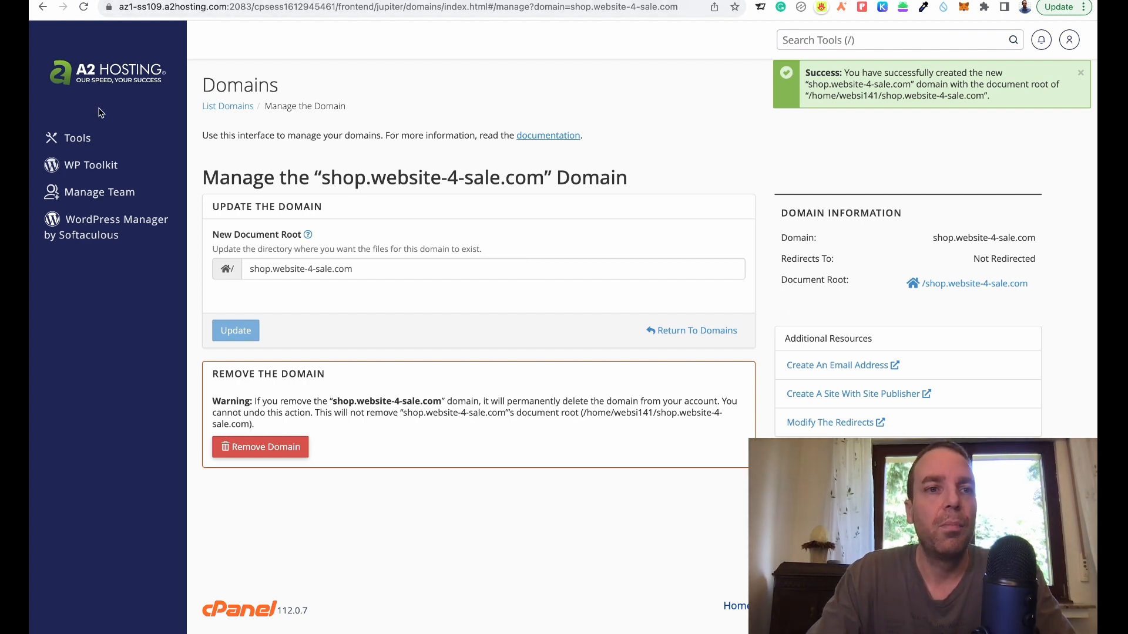
click(97, 1)
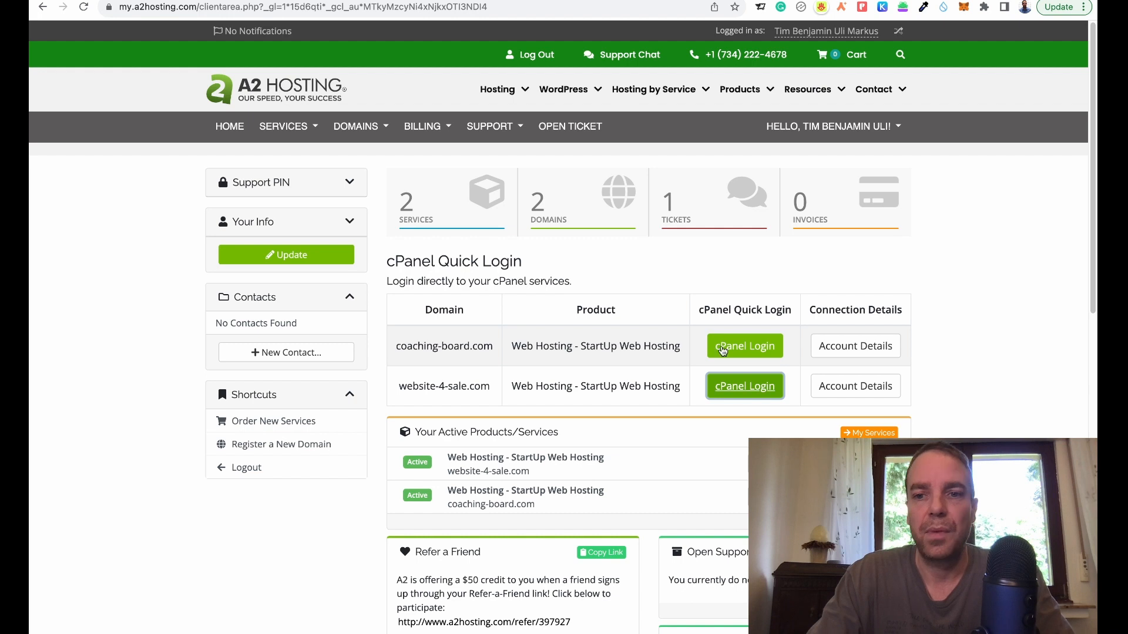
click(749, 390)
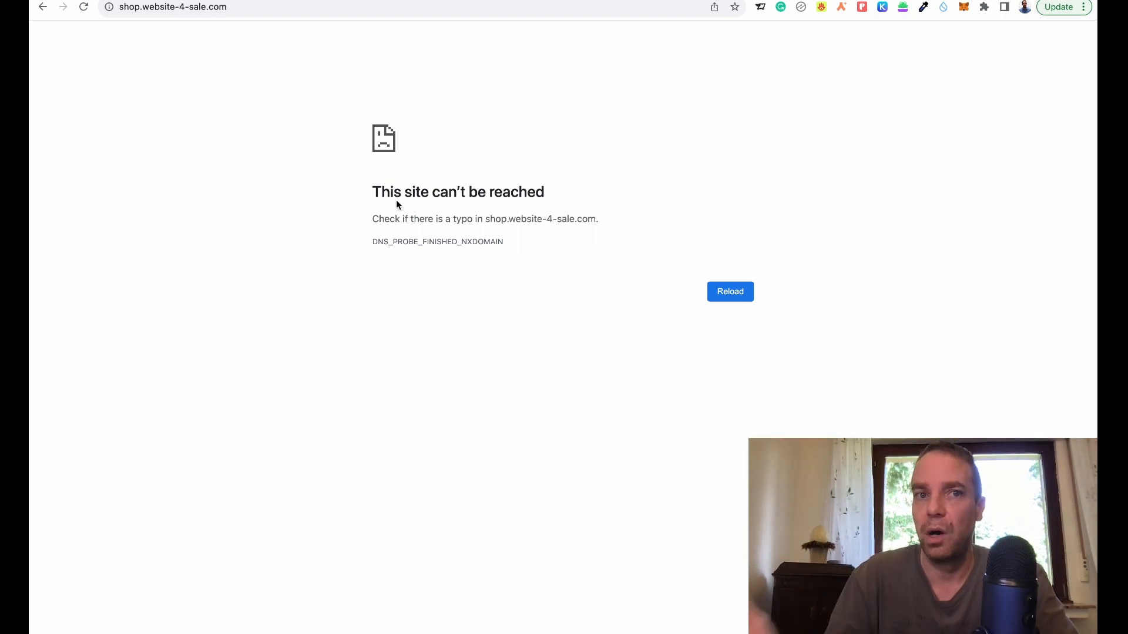
click(257, 0)
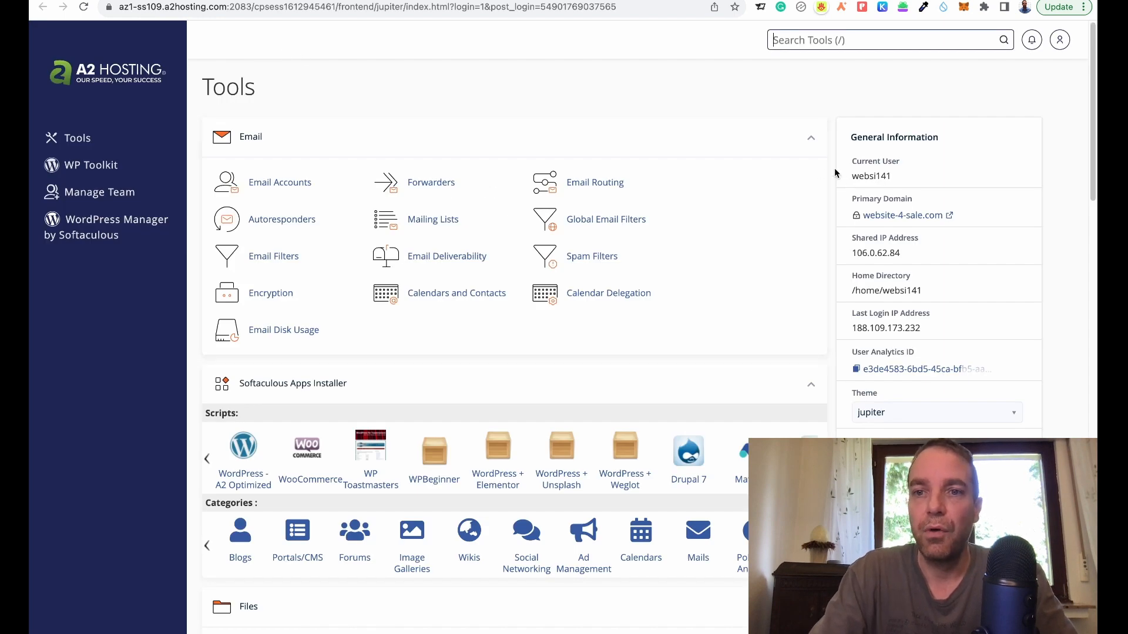
scroll(832, 170, down, 8)
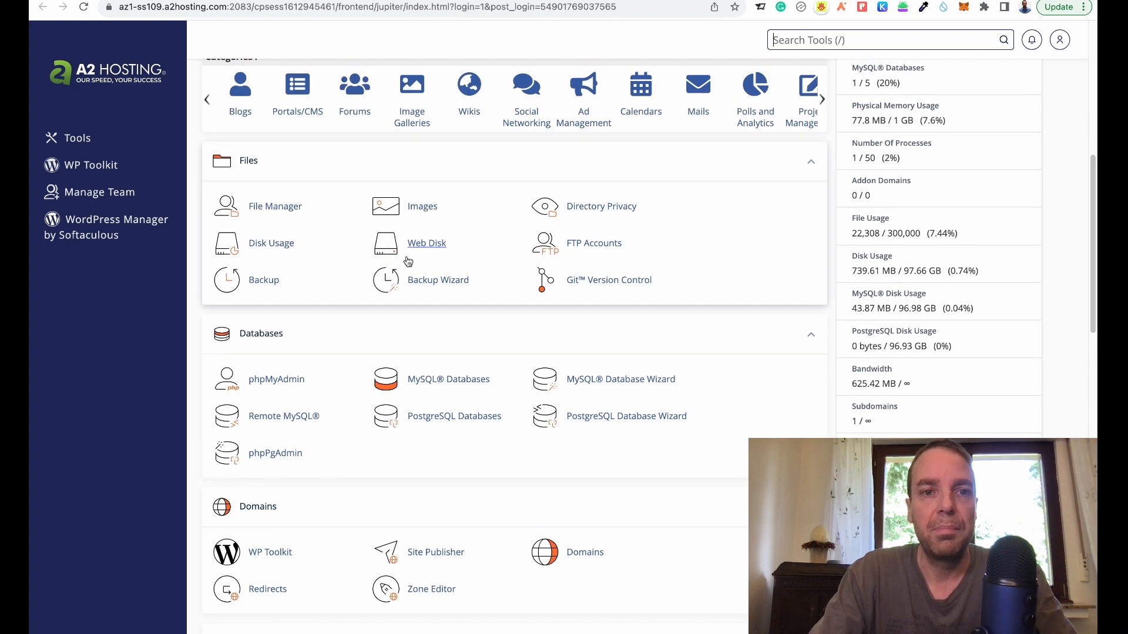
click(265, 209)
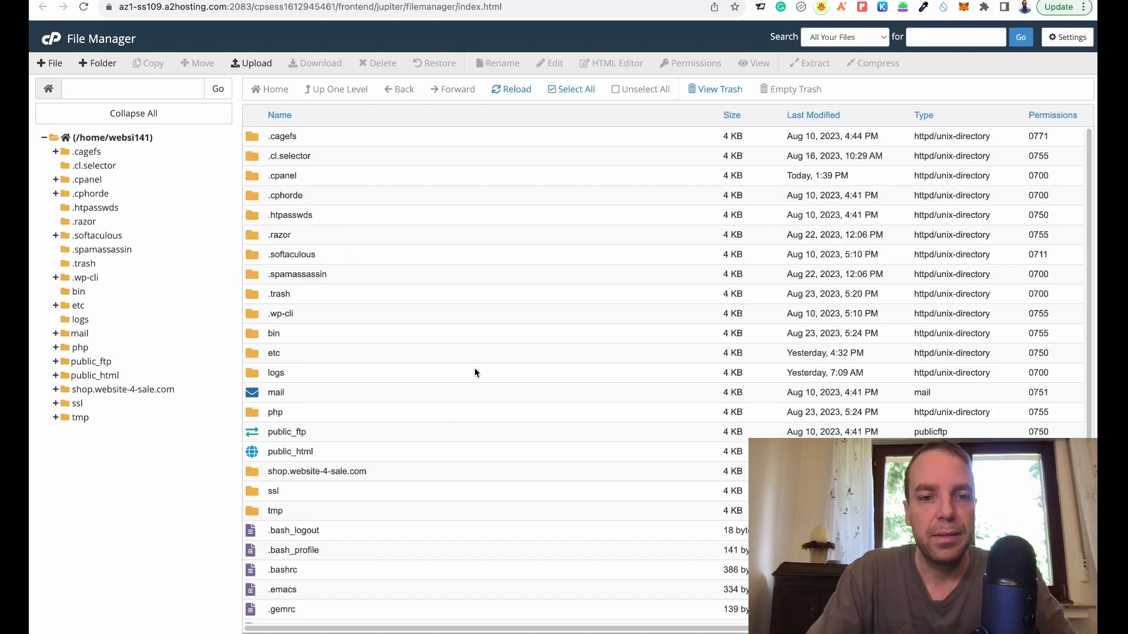
Examine the contents of the public_html and shop.website-4-sale.com folders, returning to the home directory.
scroll(474, 376, down, 2)
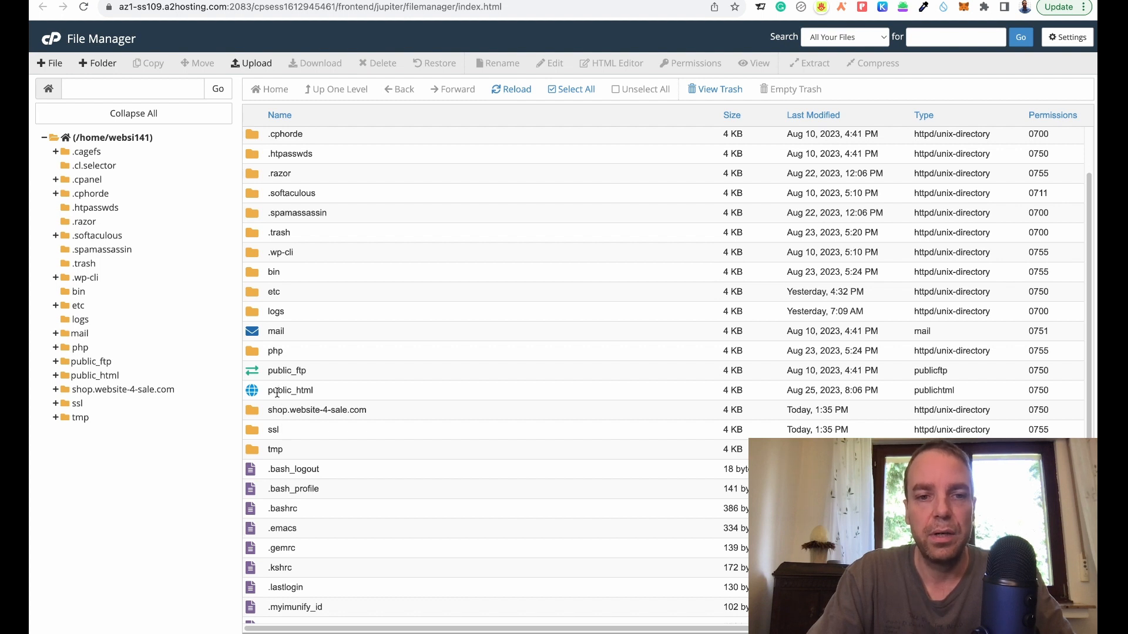
double_click(256, 393)
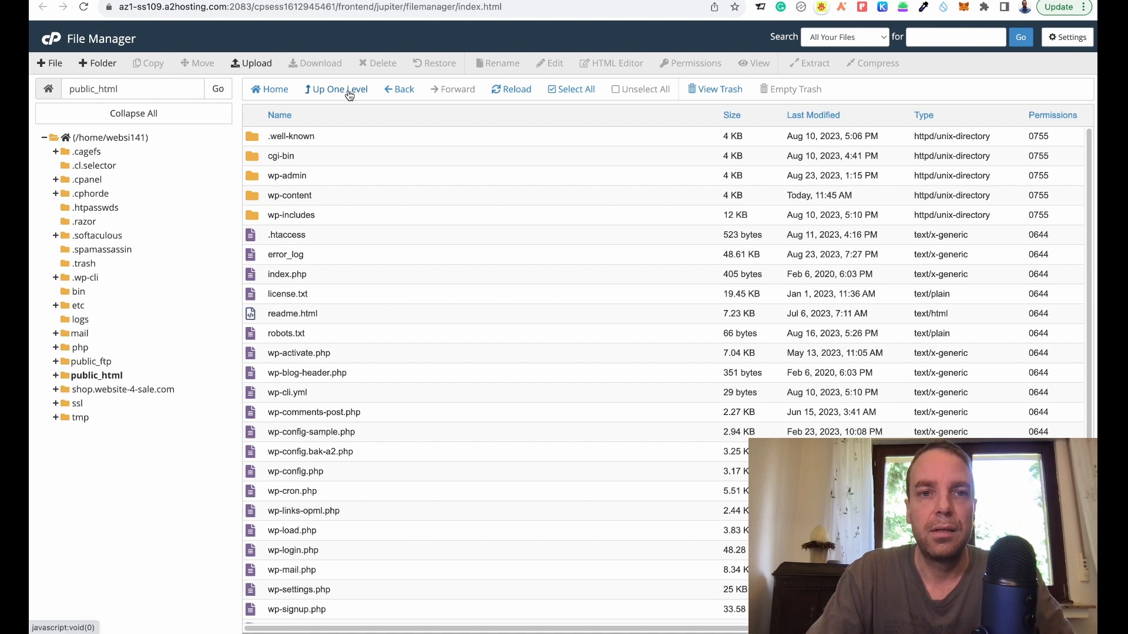
click(349, 95)
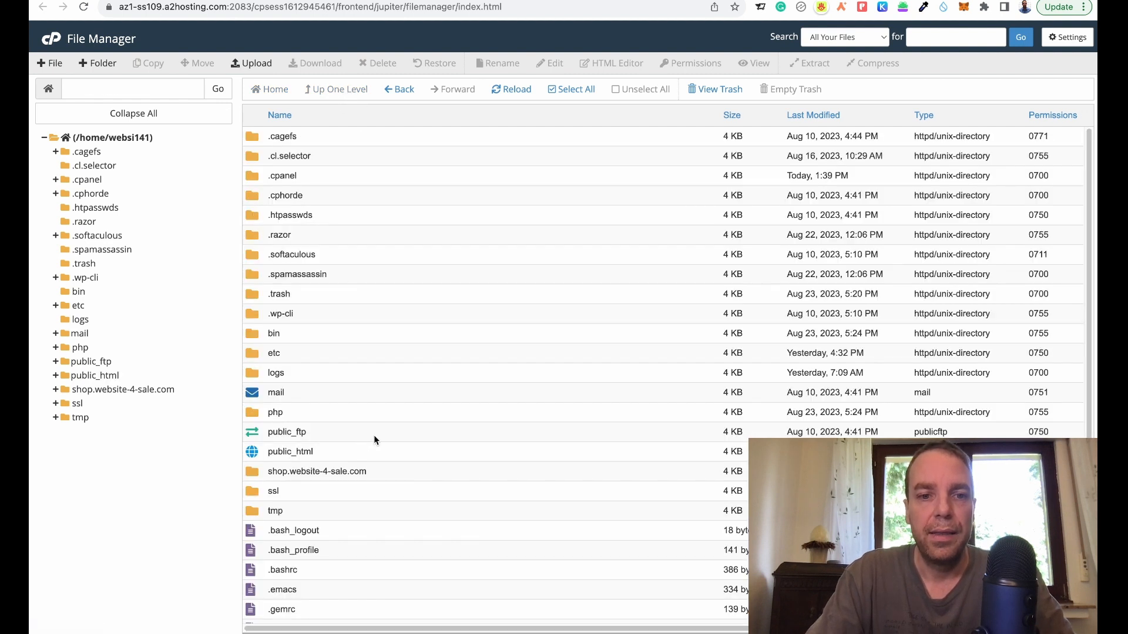
scroll(373, 435, down, 2)
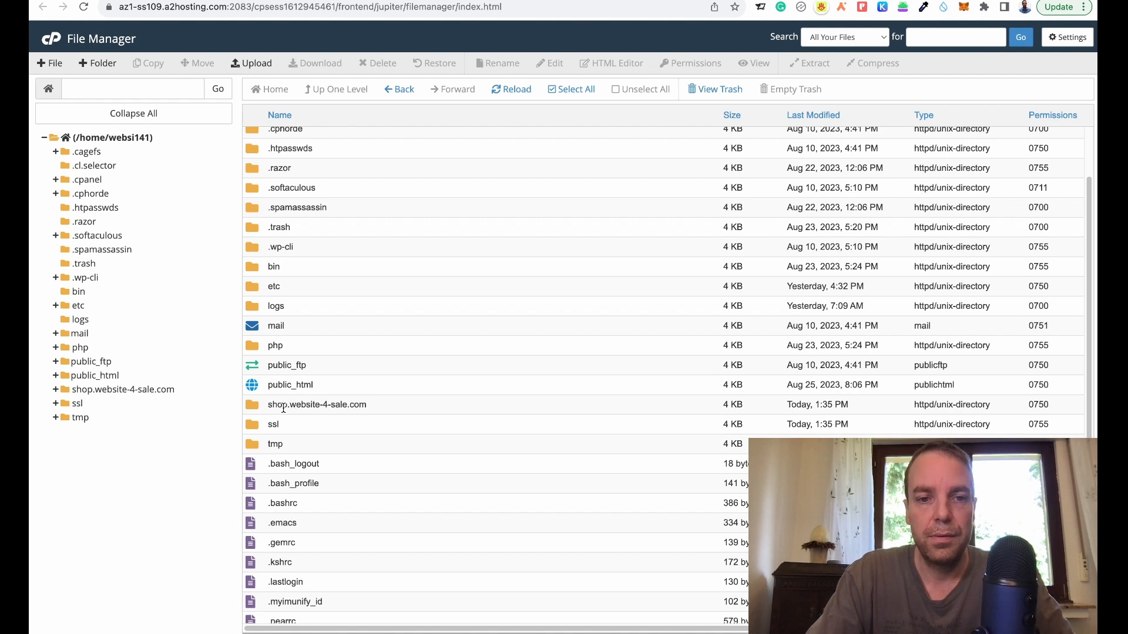
click(283, 407)
double_click(250, 404)
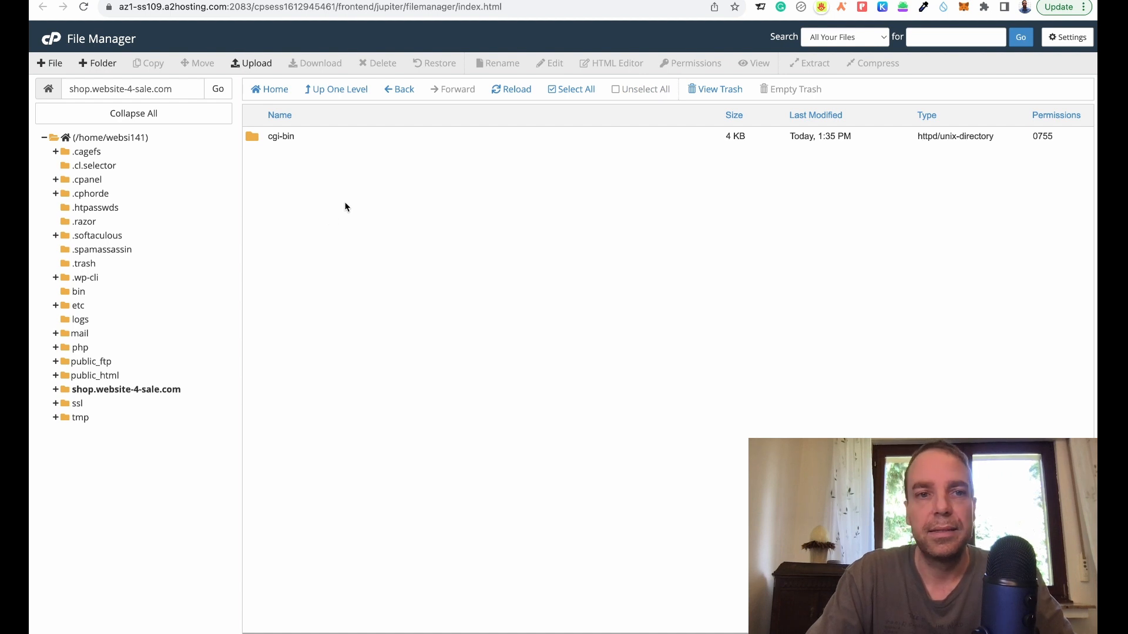
click(335, 91)
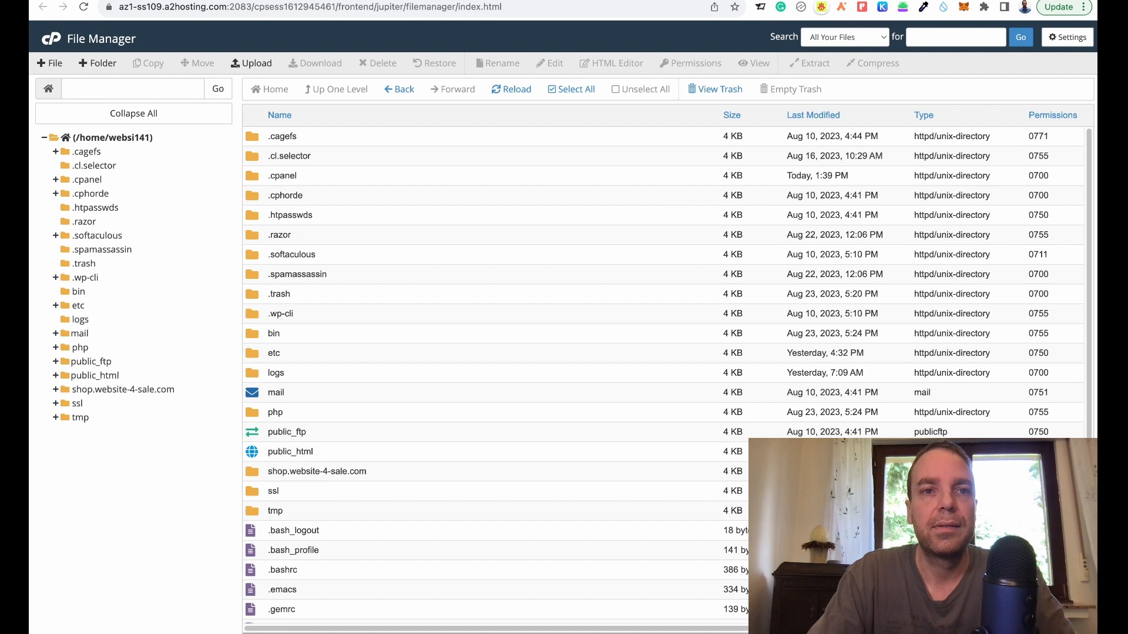
Go back to the cPanel tools, open WordPress Manager by Softaculous and start a new WordPress installation.
click(358, 0)
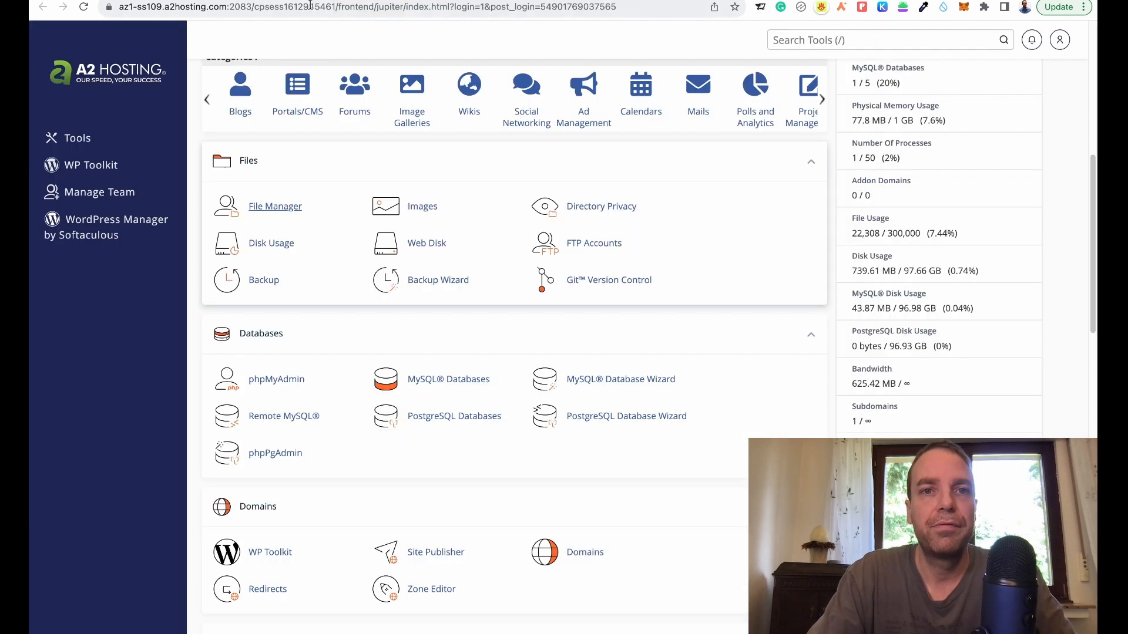
scroll(709, 335, down, 3)
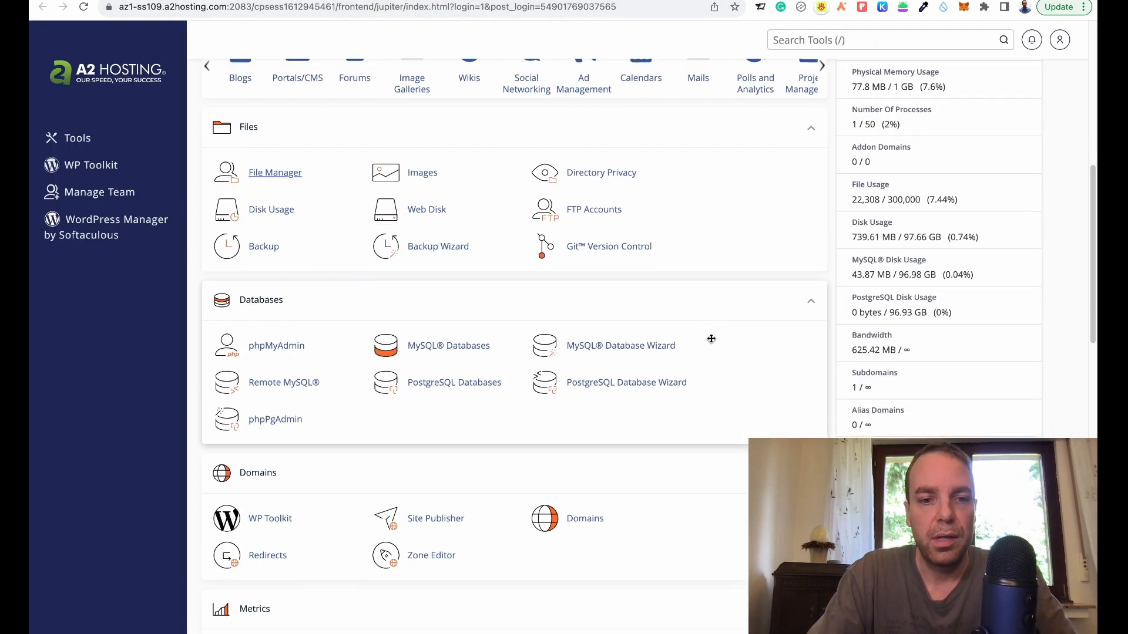
scroll(712, 340, down, 5)
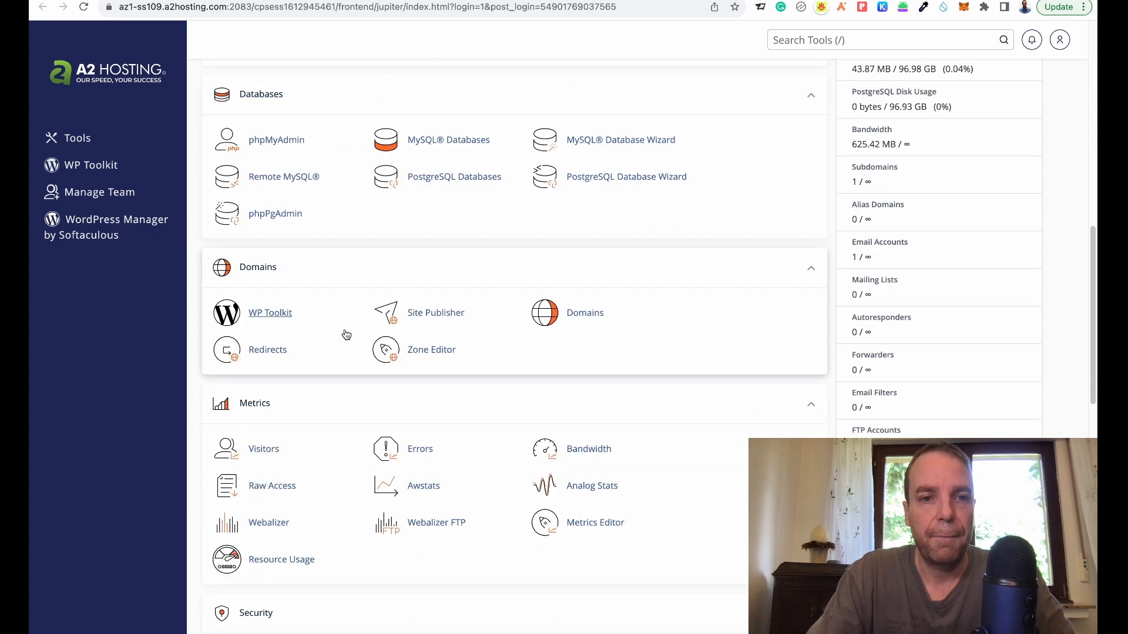
scroll(496, 295, down, 15)
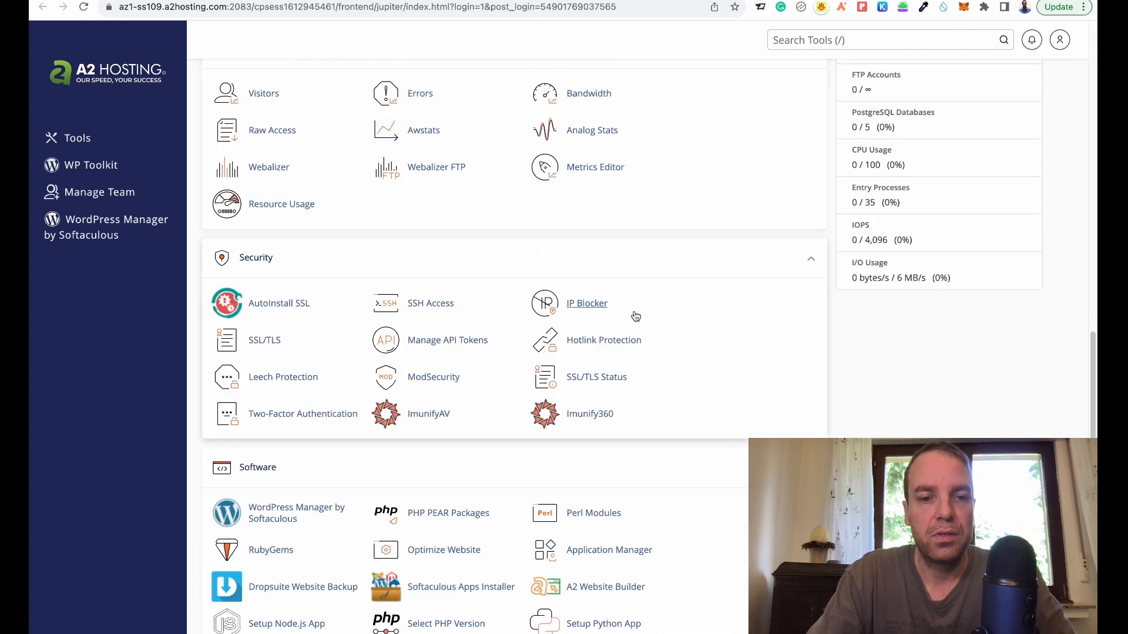
scroll(711, 329, down, 1)
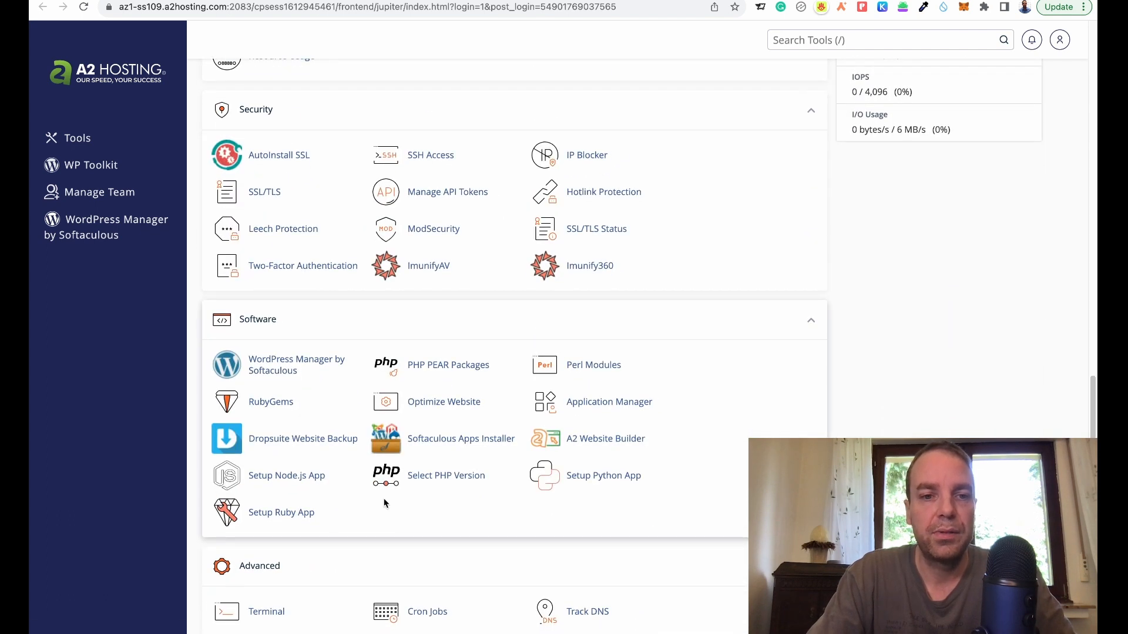
click(282, 365)
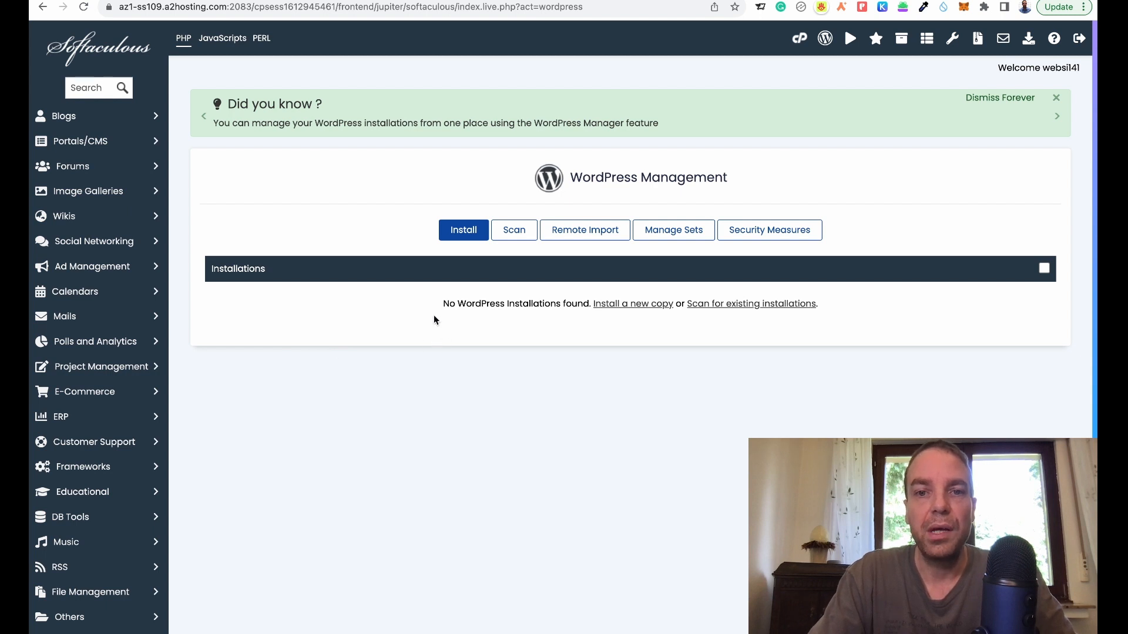
click(465, 234)
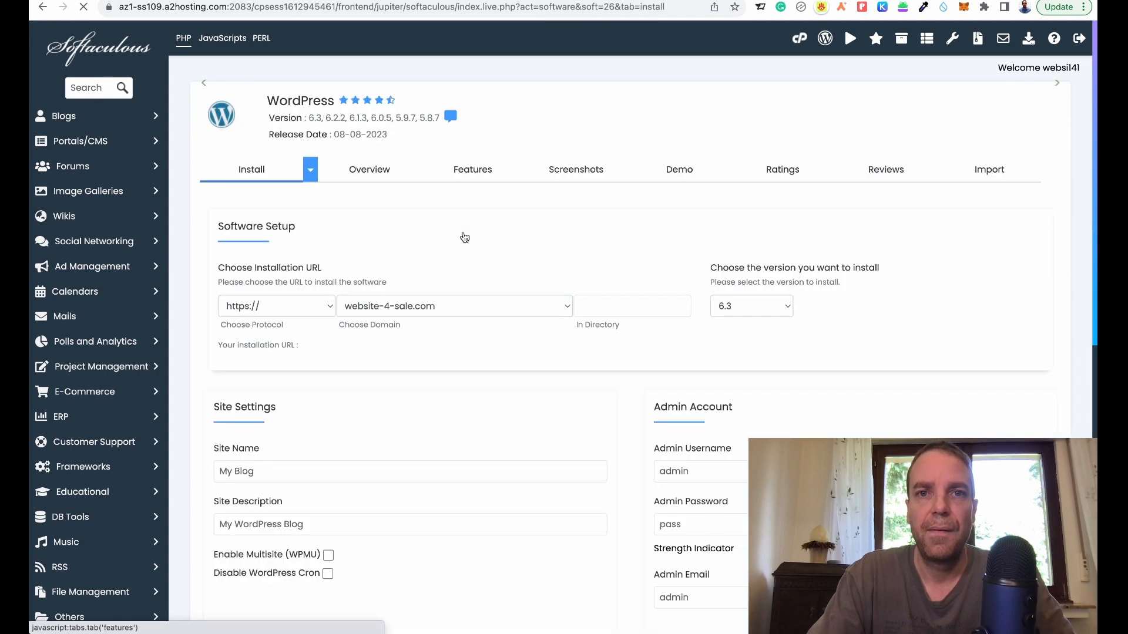
Set the WordPress installation domain to the subdomain shop.website-4-sale.com.
scroll(673, 295, down, 3)
click(553, 210)
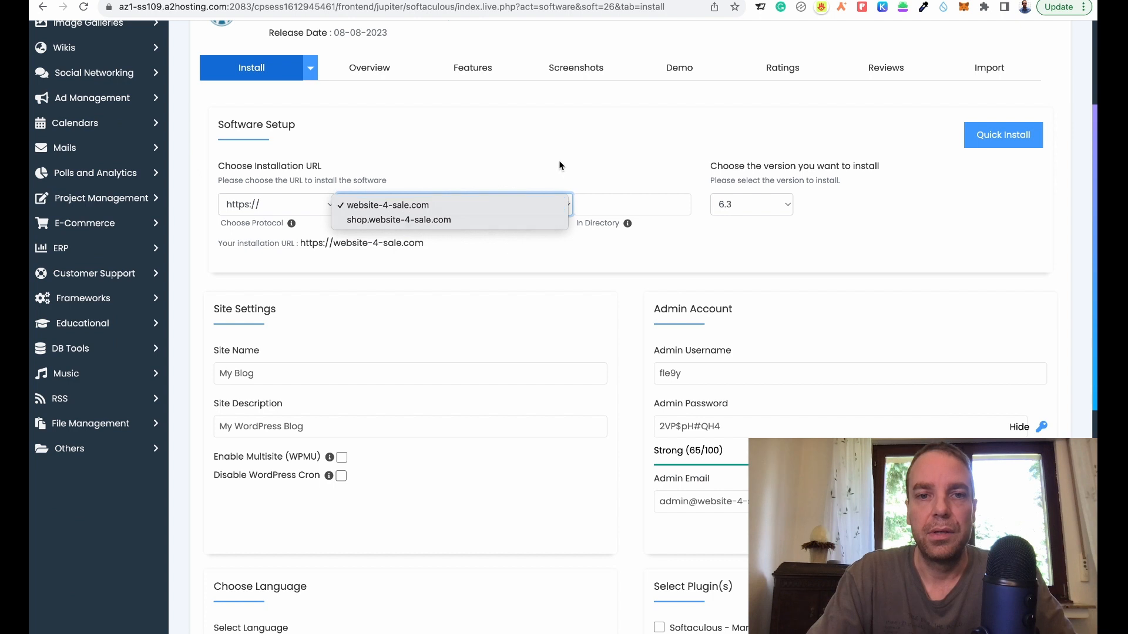
click(437, 208)
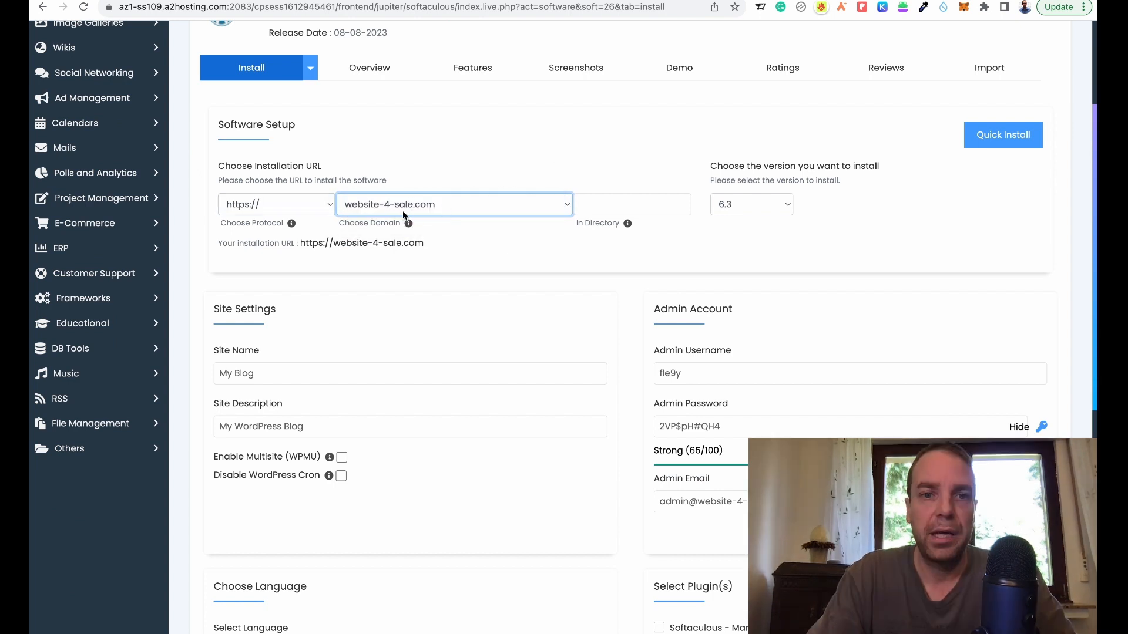
click(502, 204)
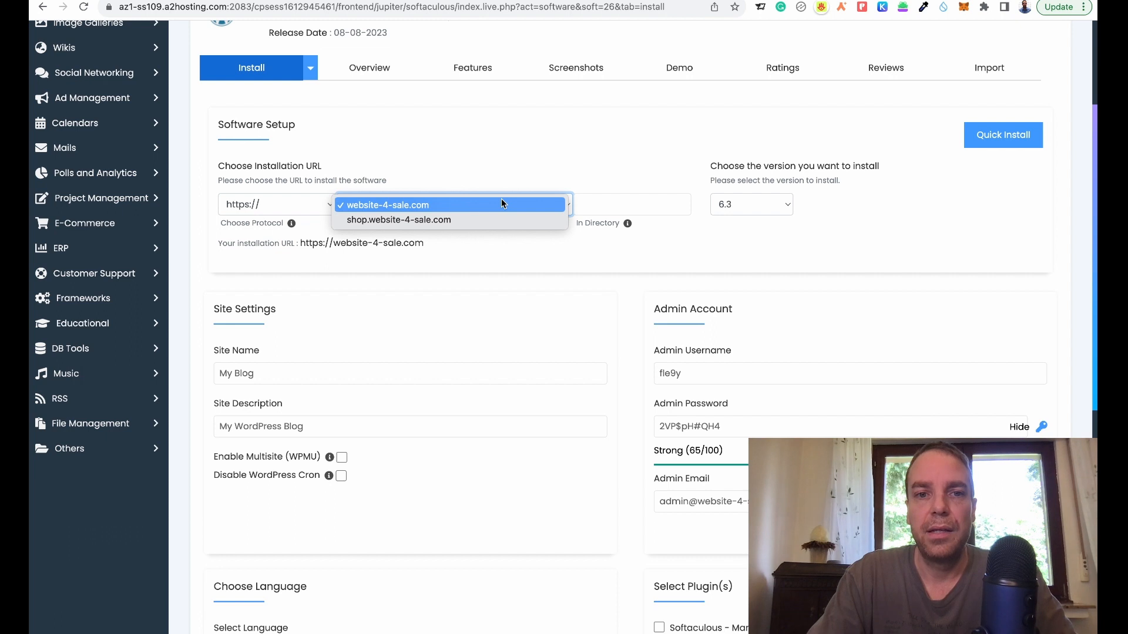
click(391, 219)
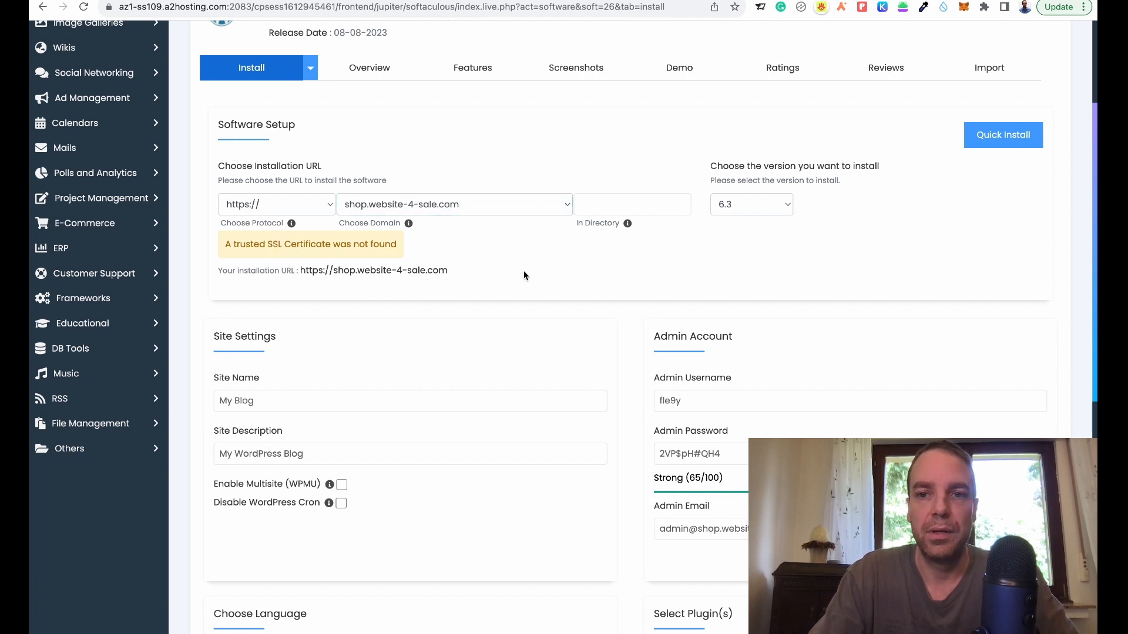
Review the remaining installation settings, including site settings, admin account, language, plugins and advanced options, and return to the software setup.
scroll(525, 277, down, 1)
scroll(528, 279, down, 2)
scroll(352, 270, down, 5)
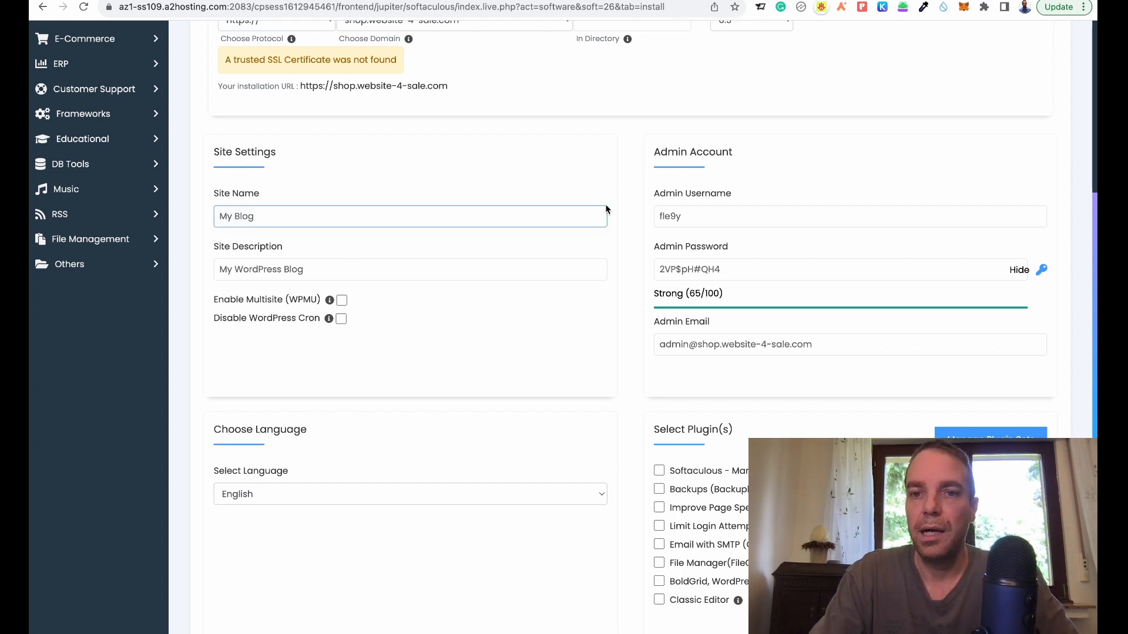
scroll(619, 224, down, 5)
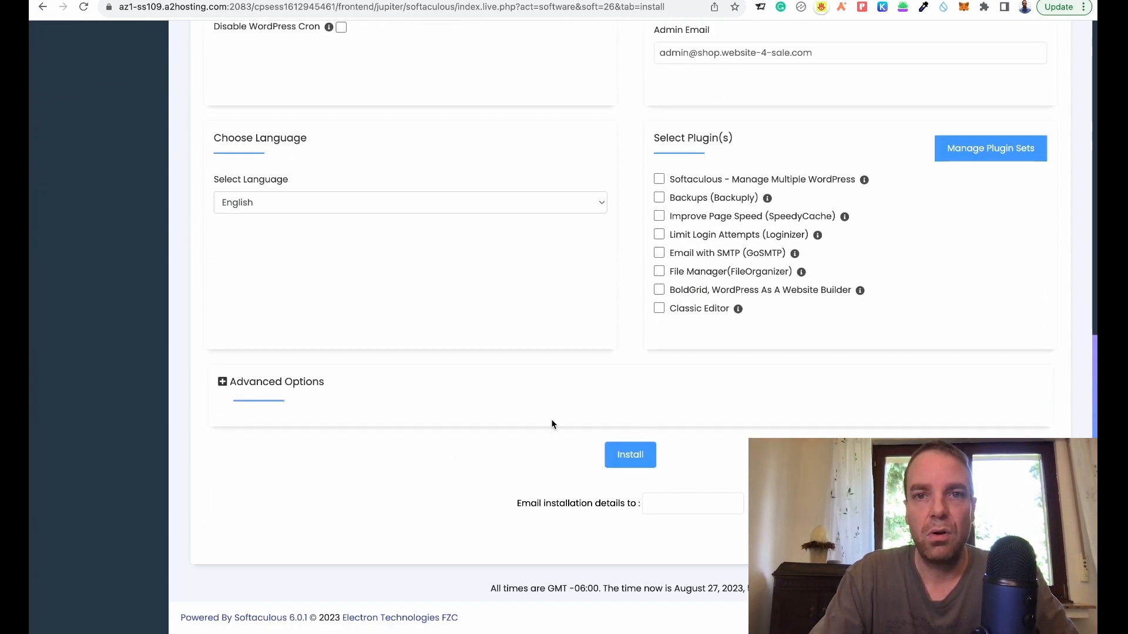
scroll(490, 441, up, 9)
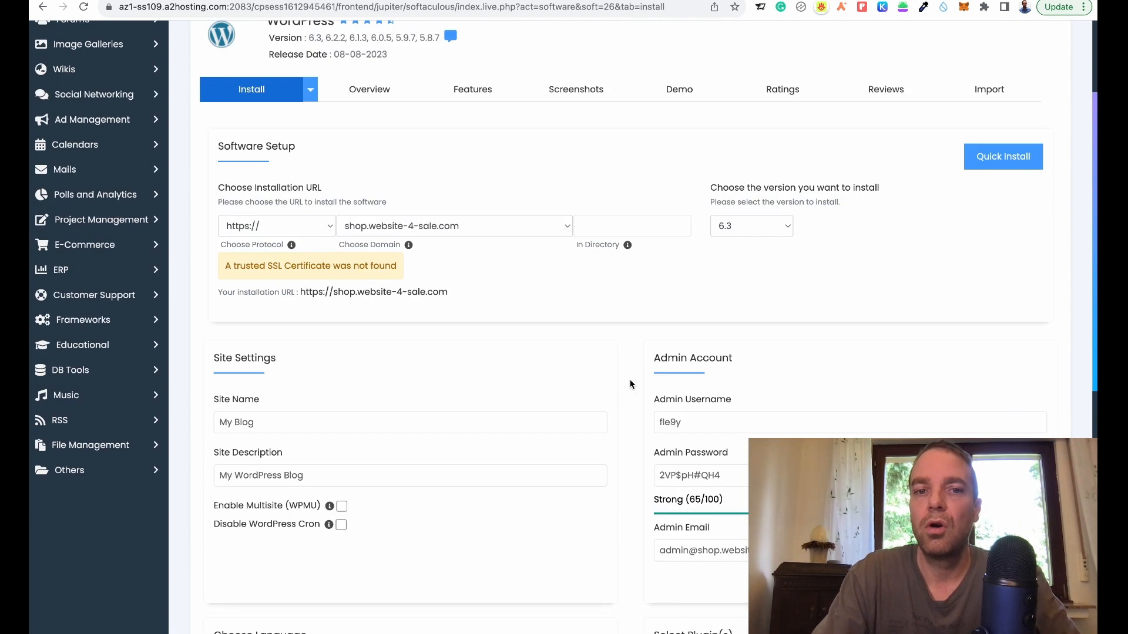